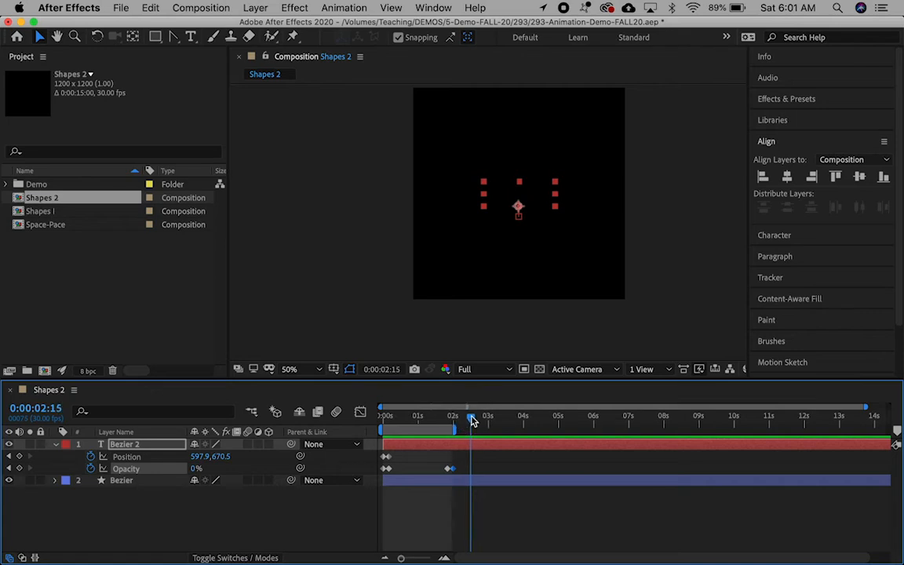
- Trim the Bezier 2 and Bezier layers to end at 0:00:02:15 and shift the work area to start there
shift+click(463, 485)
key(alt+bracketright)
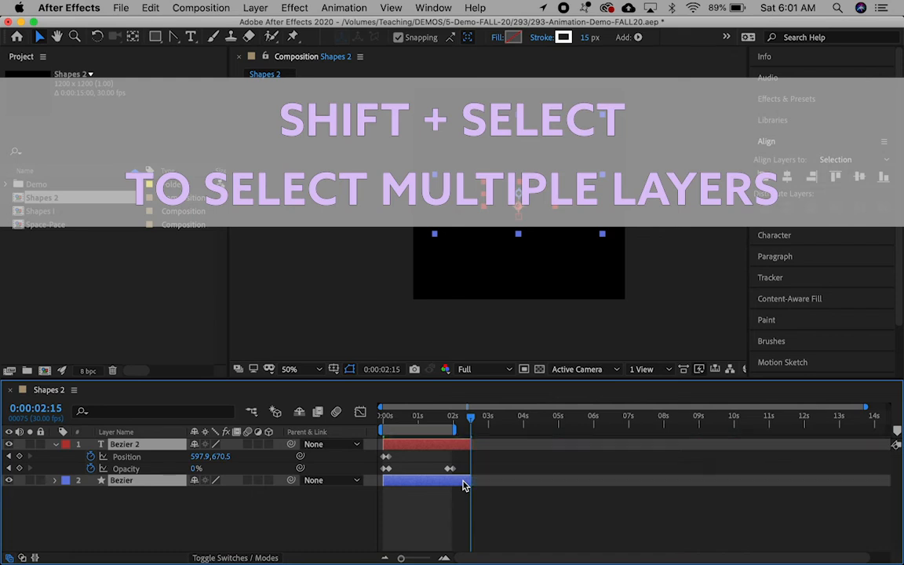
drag(427, 432, 515, 432)
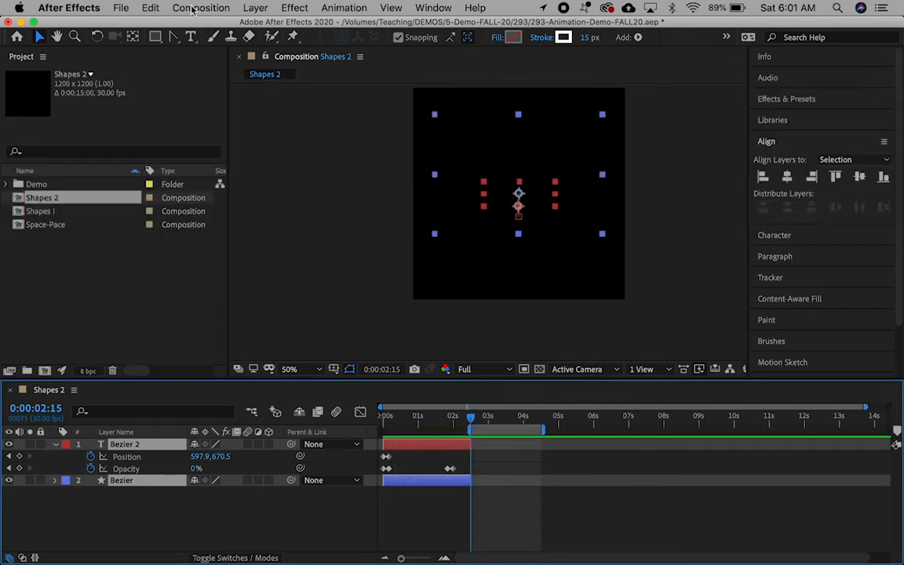
- Create a new shape layer and trim its start to 0:00:02:15
click(255, 8)
mouse_move(263, 28)
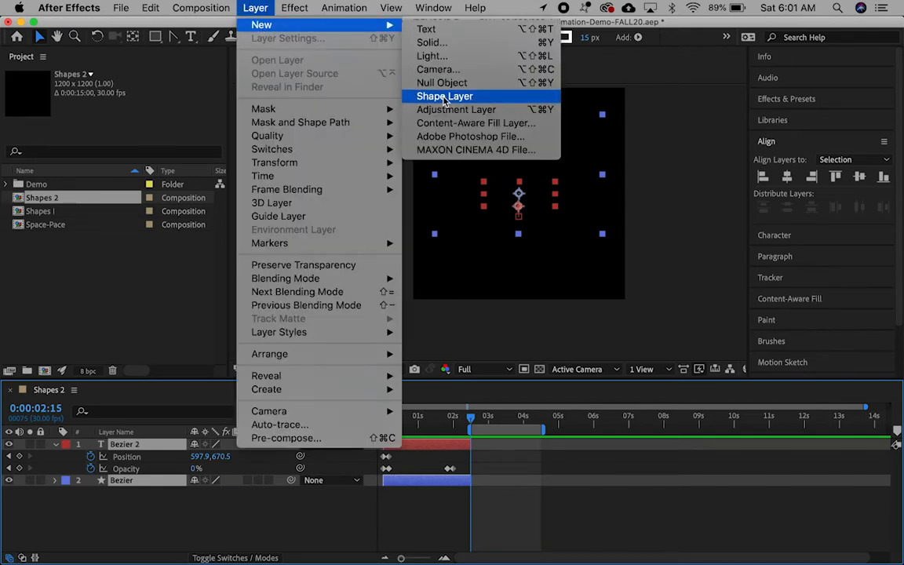
click(445, 96)
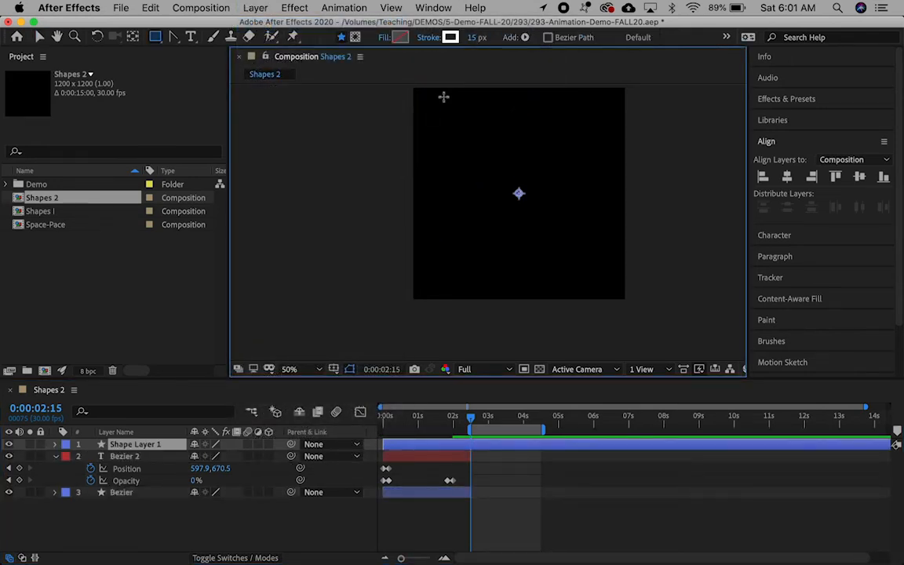
key(alt+bracketleft)
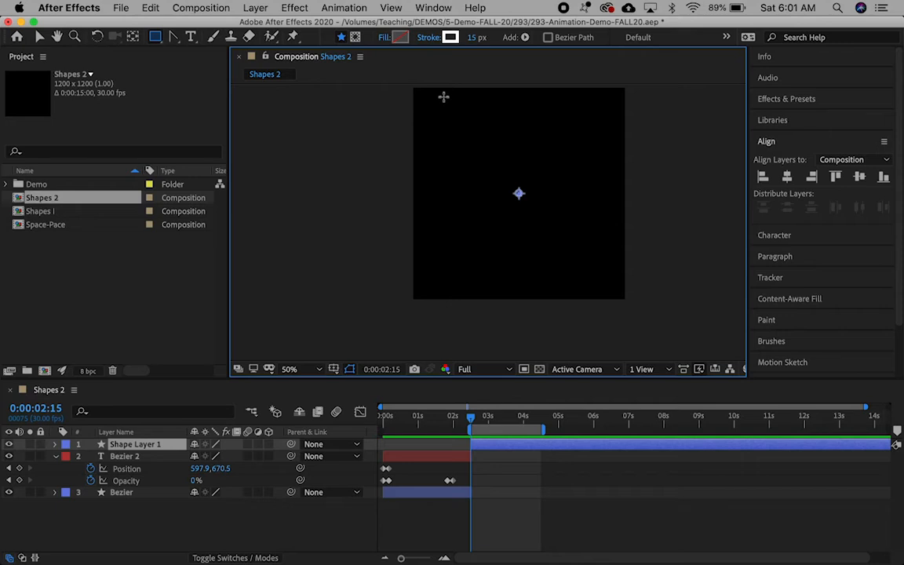
- Duplicate the Bezier 2 text layer and shift the copy in time to start where the original ends
click(127, 457)
key(super+d)
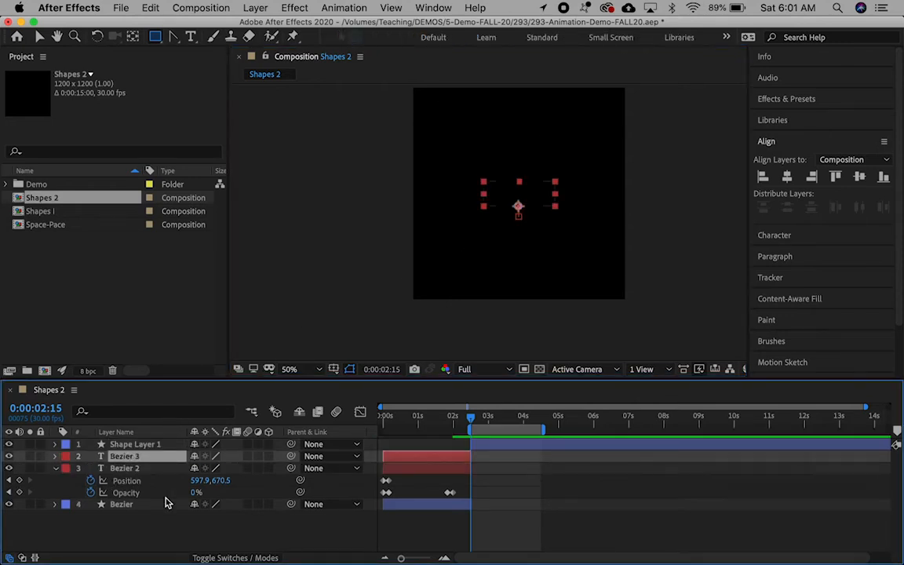
drag(436, 457, 531, 462)
- Replace the duplicated layer's text with "Explosions"
click(516, 193)
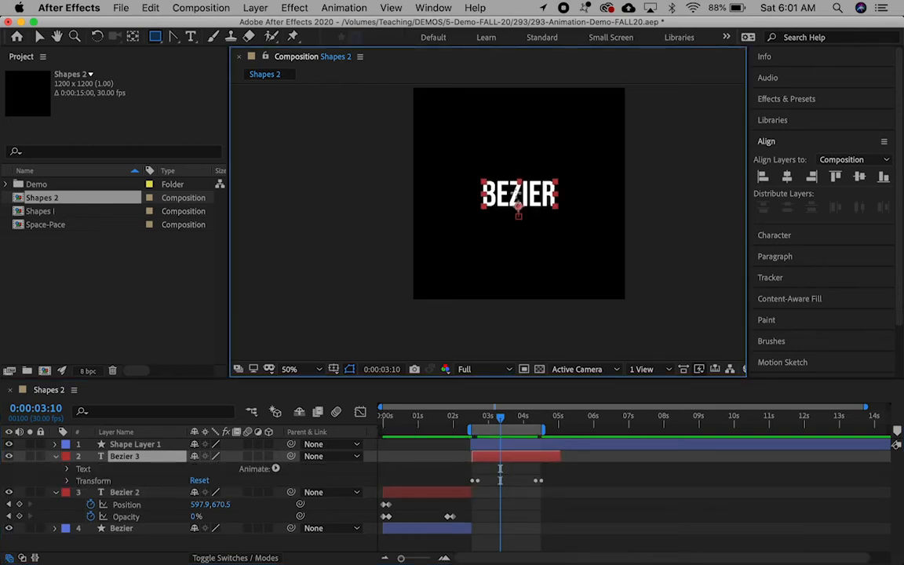
click(191, 36)
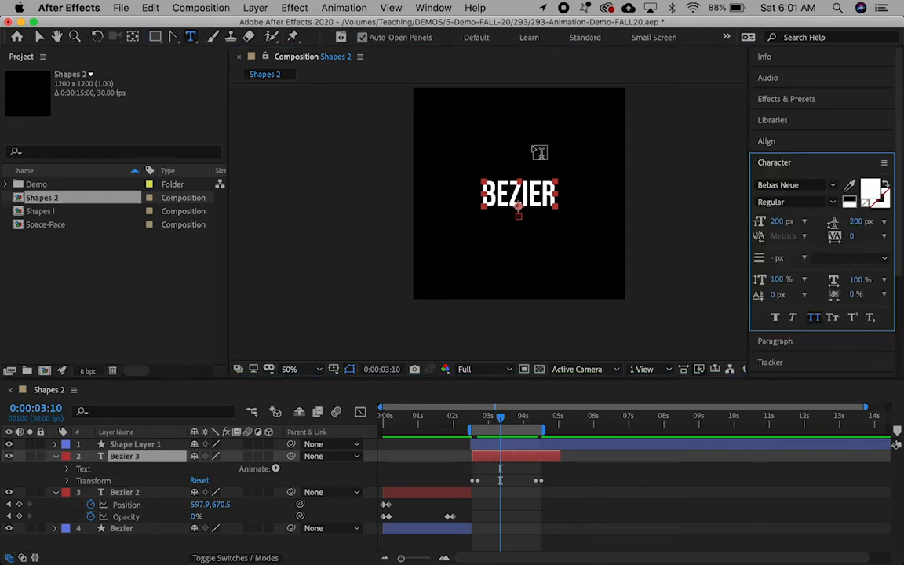
double_click(535, 192)
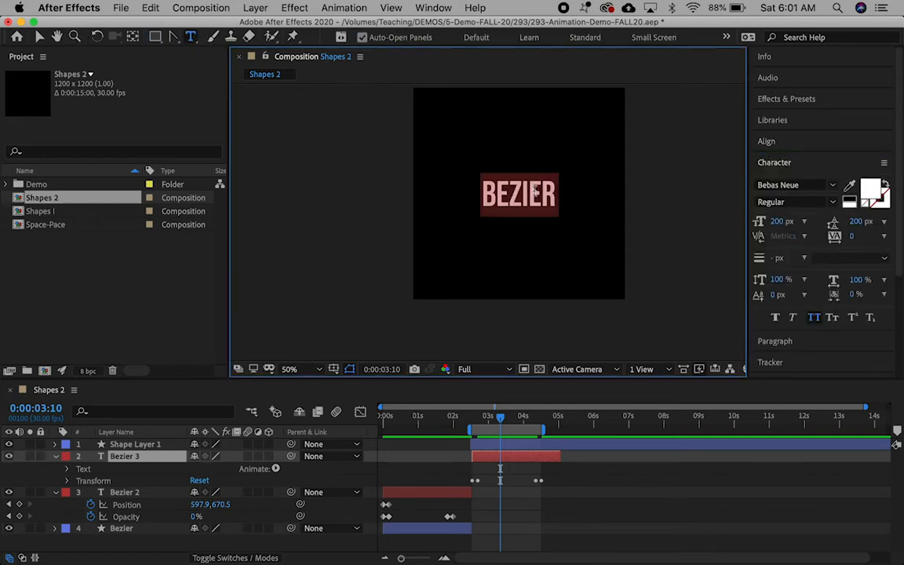
text(Explosion)
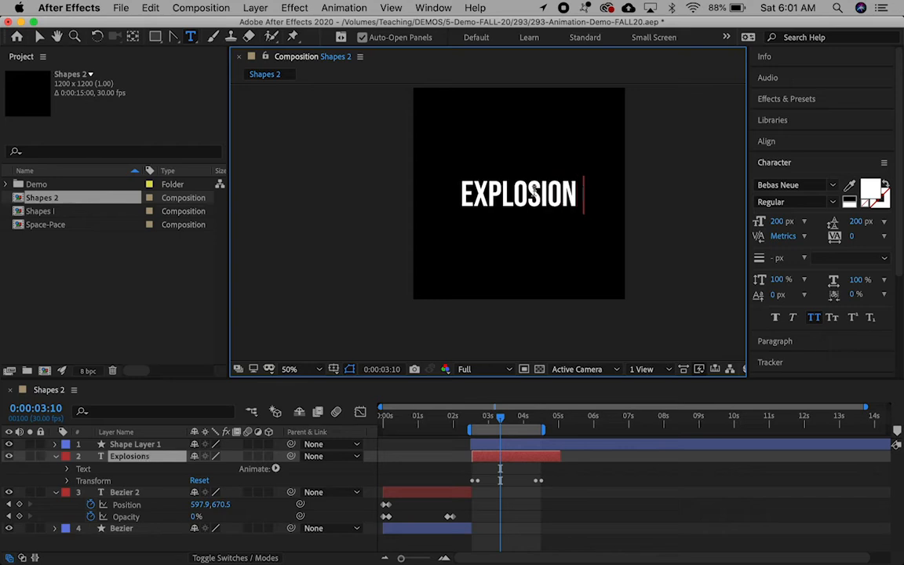
text(s)
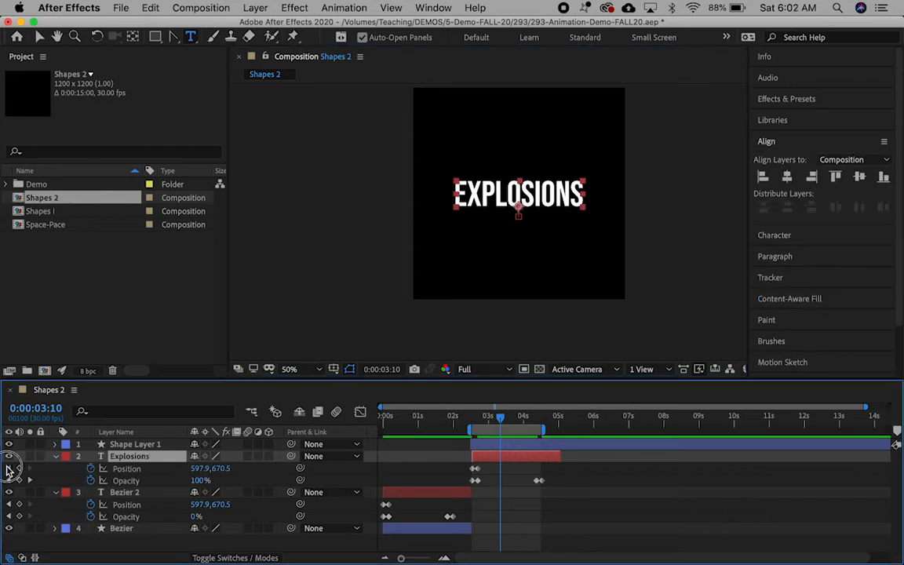
- At the Explosions layer's position keyframe at 0:00:02:21, centre the text horizontally and vertically in the composition
click(9, 469)
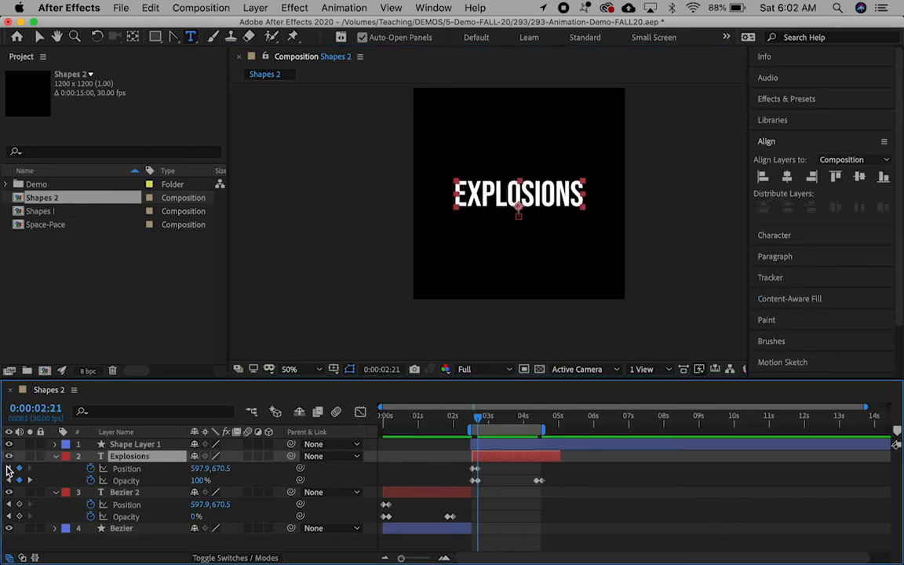
click(787, 178)
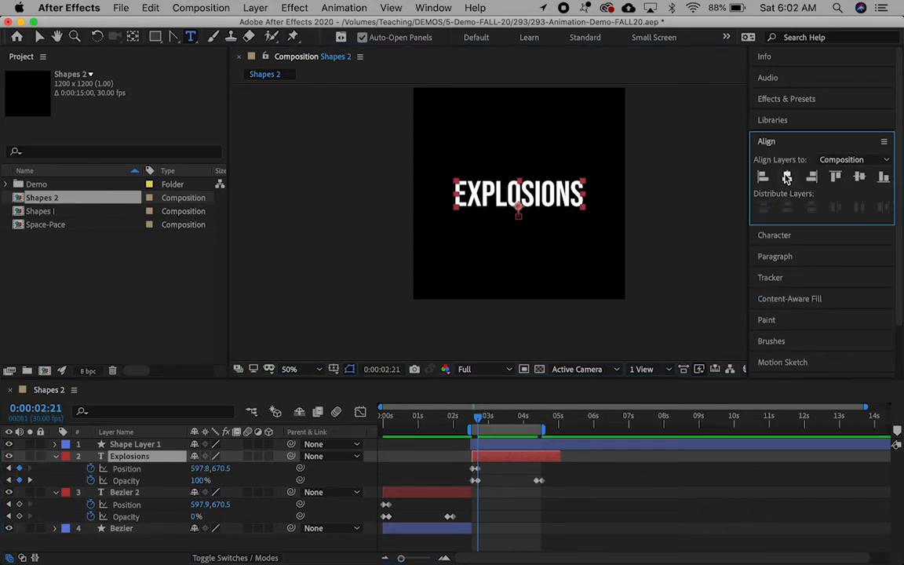
click(860, 177)
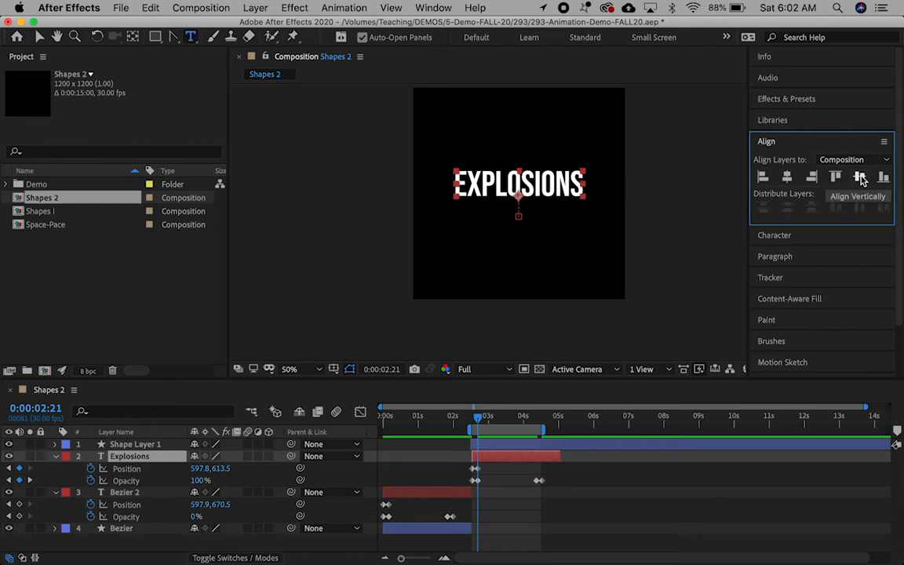
- Trim the end of Shape Layer 1 to the Explosions layer's end at 0:00:05:01
click(515, 417)
click(500, 447)
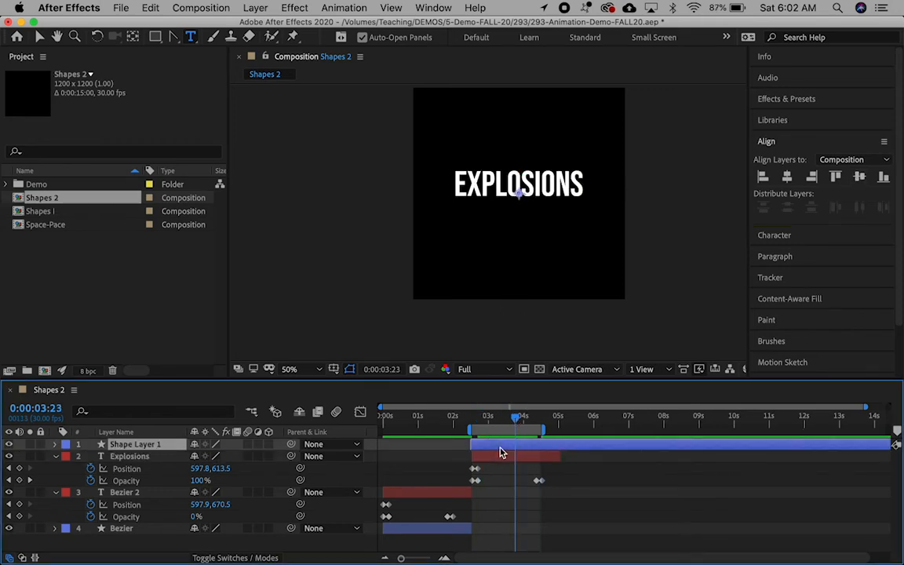
click(553, 459)
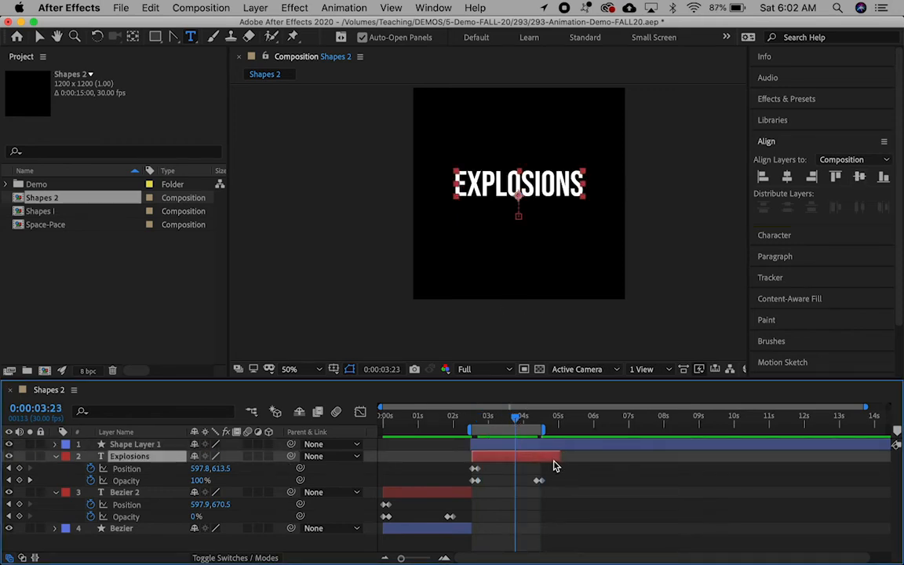
key(o)
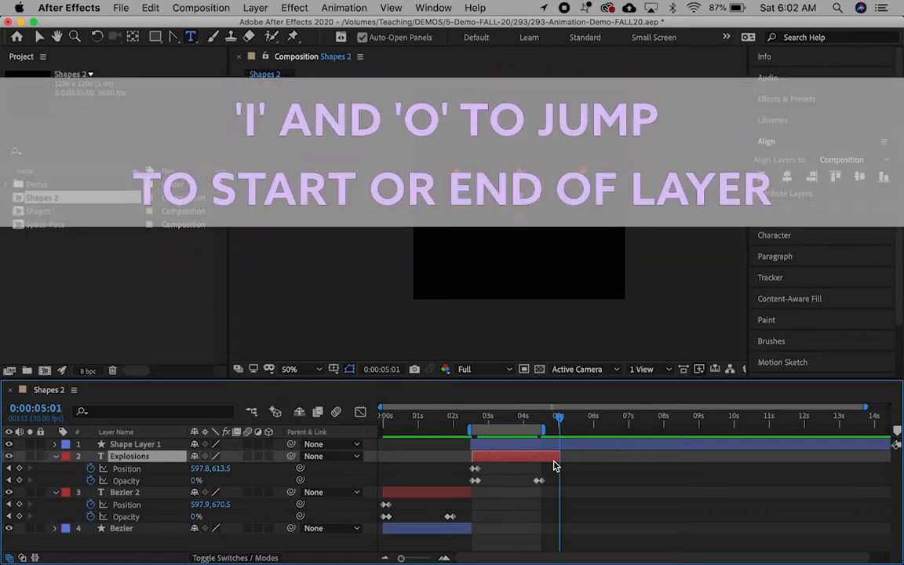
click(550, 448)
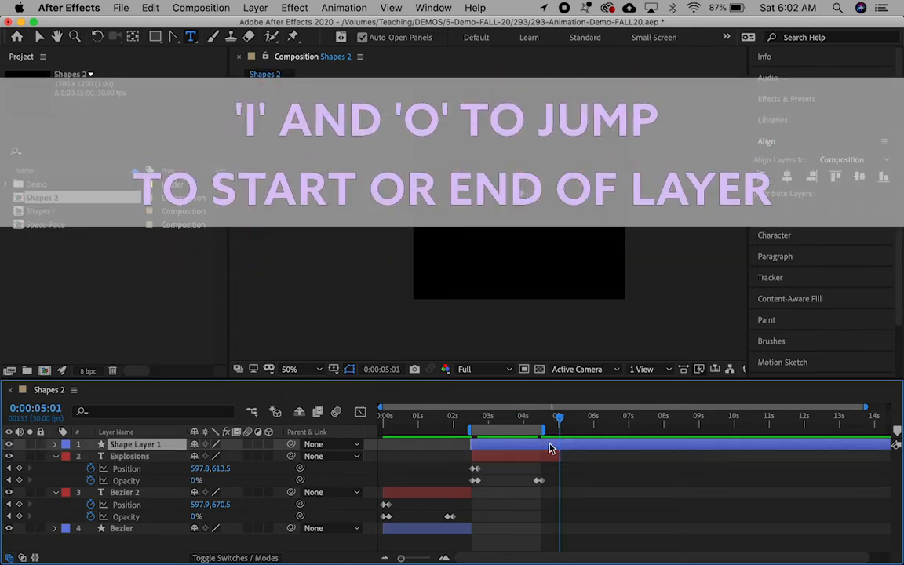
key(alt+bracketright)
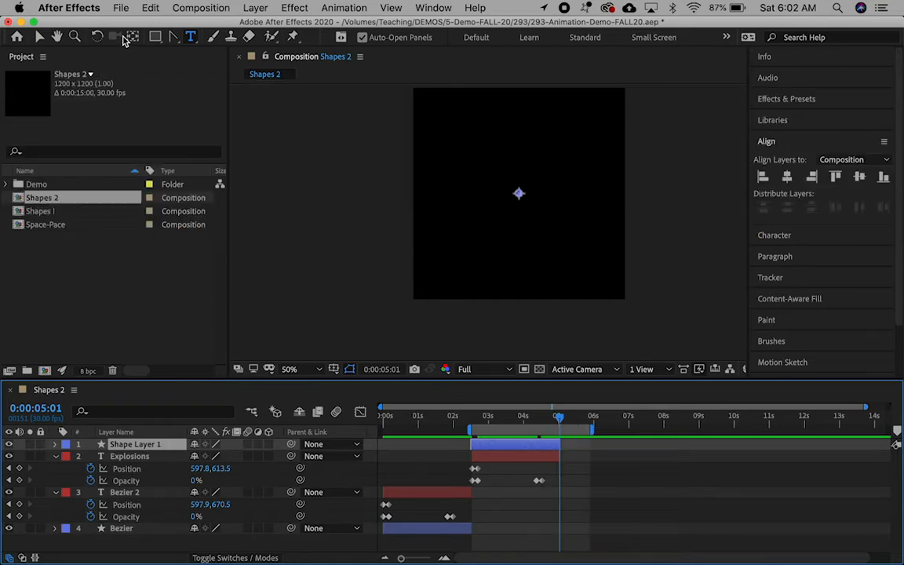
- Draw a circle near the centre of the composition on Shape Layer 1 with the Ellipse tool
drag(156, 44, 215, 68)
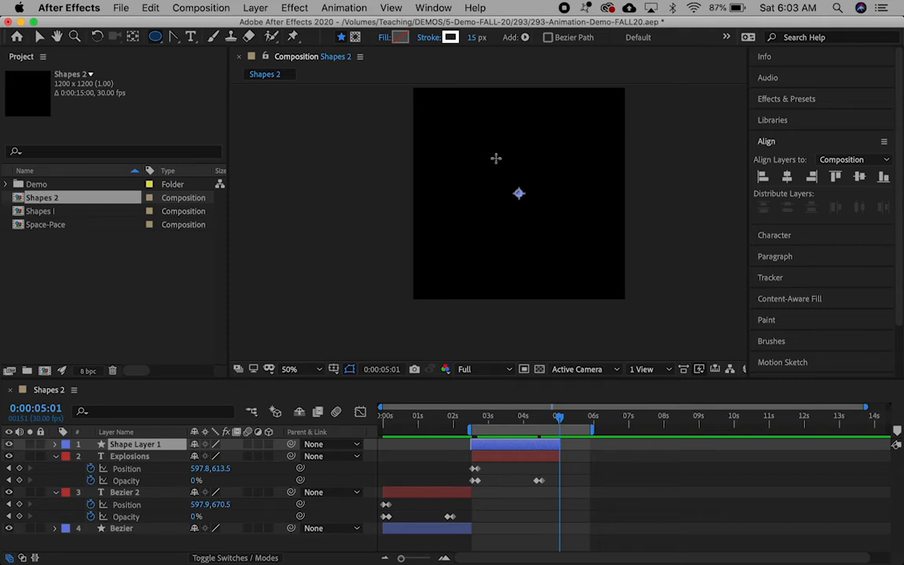
drag(496, 159, 556, 221)
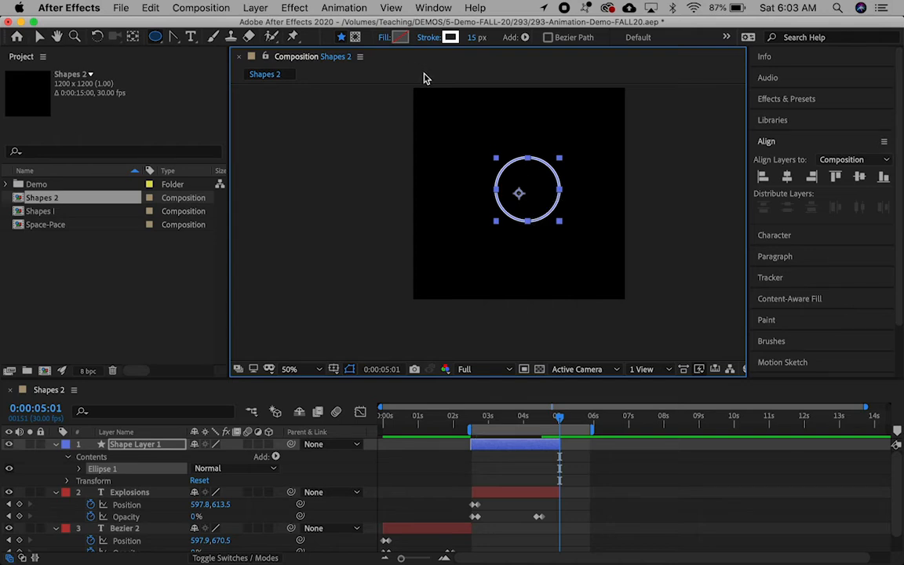
- Try stroke widths of 25 px and 50 px on the circle
click(476, 38)
text(25)
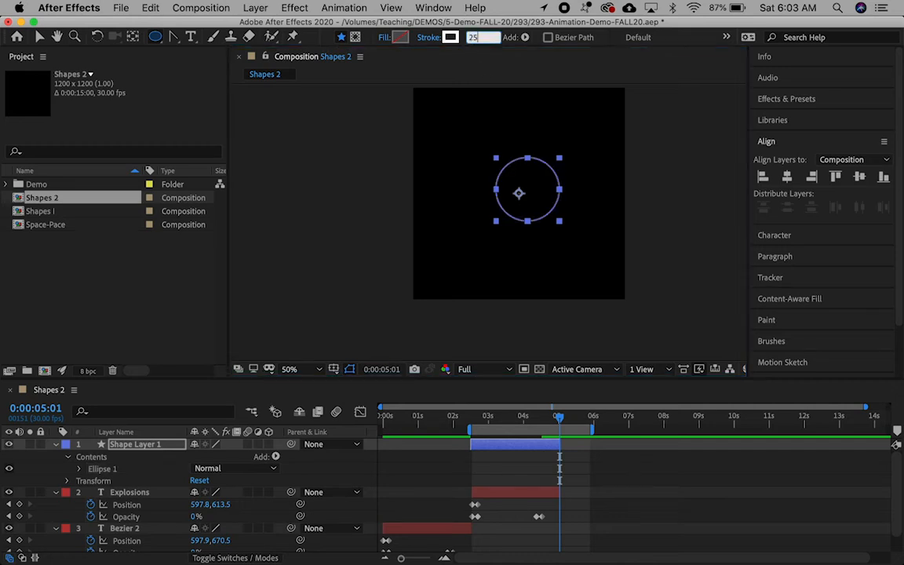
key(Return)
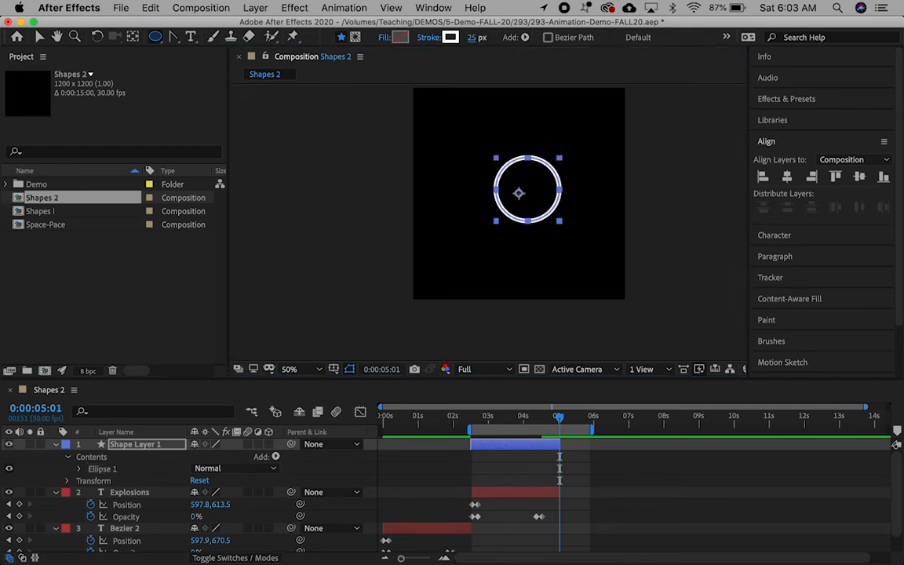
click(473, 38)
text(50)
key(Return)
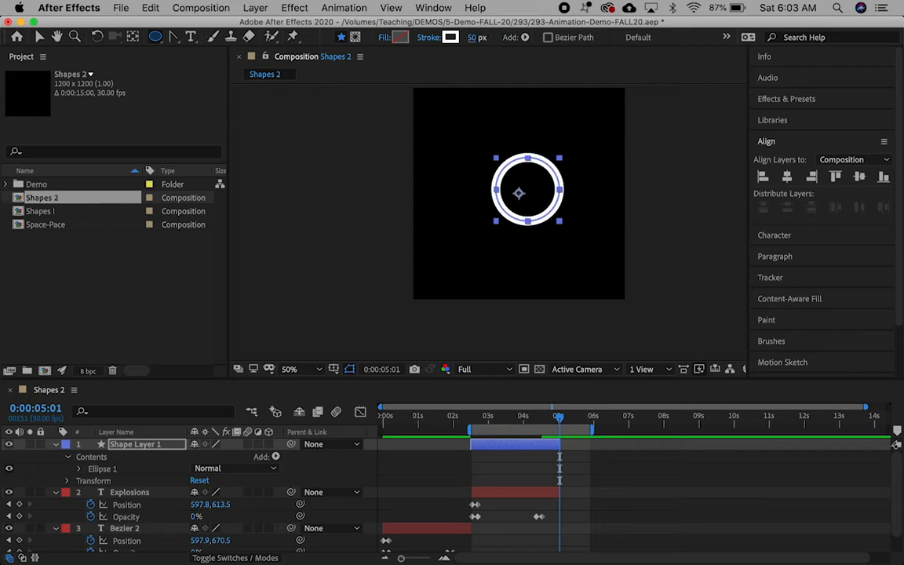
- Set the circle's stroke width to 35 px
click(473, 38)
text(35)
key(Return)
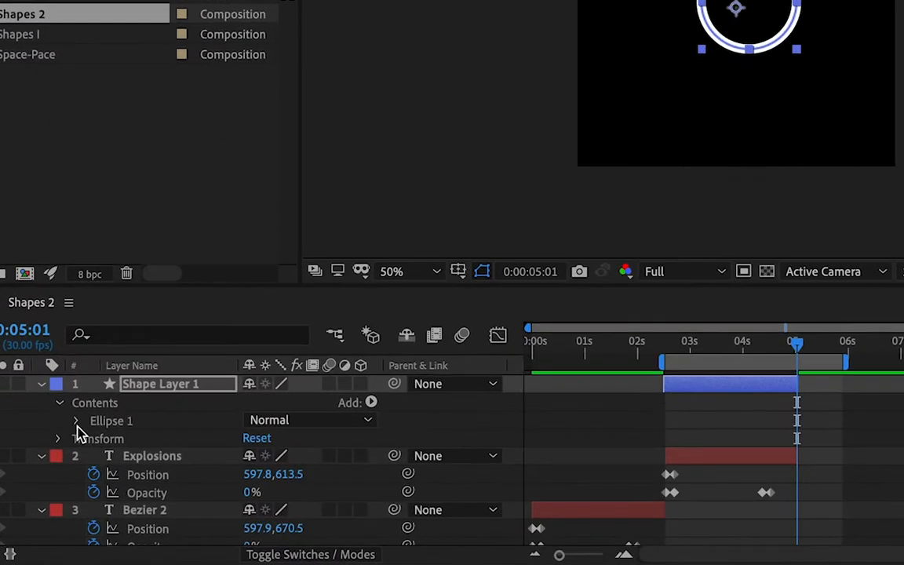
- Add a Stroke Width keyframe to Ellipse 1 at 0:00:02:15
click(78, 469)
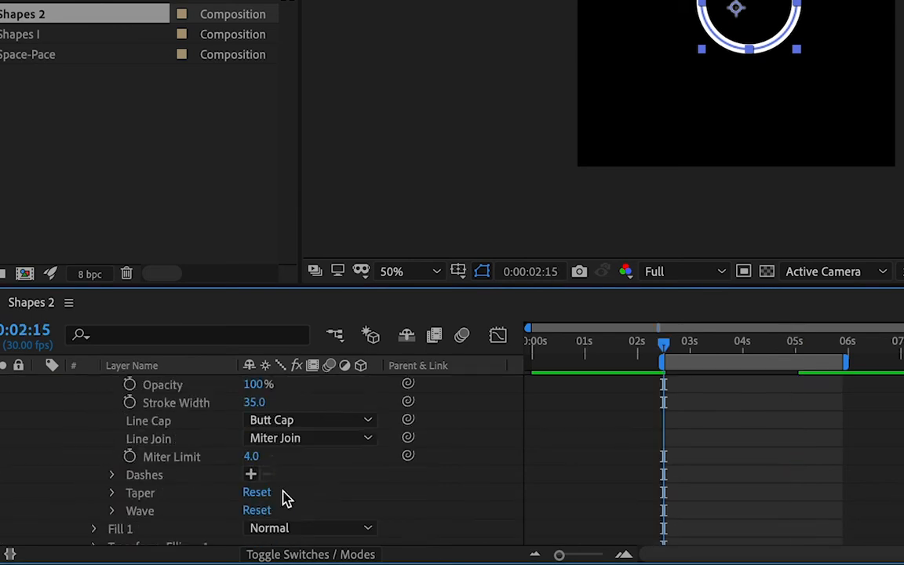
scroll(282, 495, down, 1)
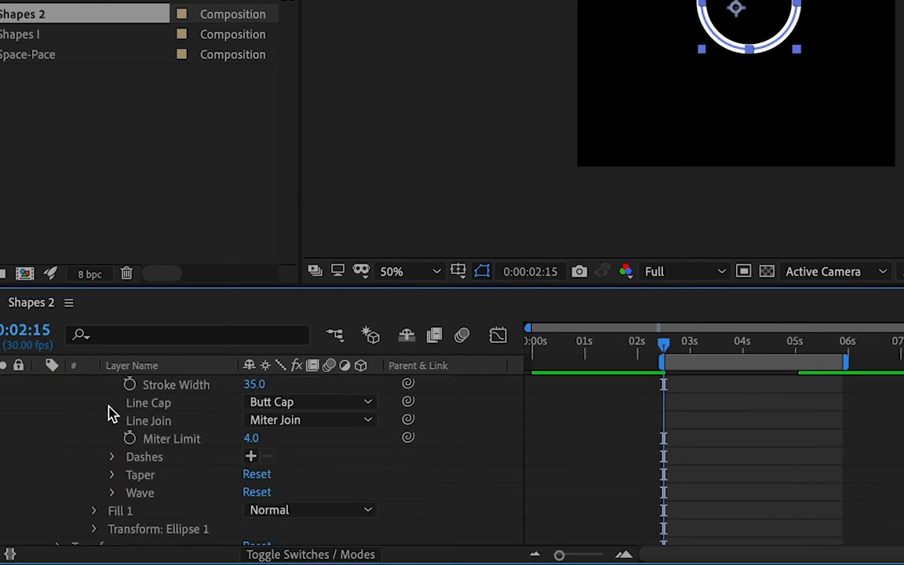
scroll(138, 471, up, 2)
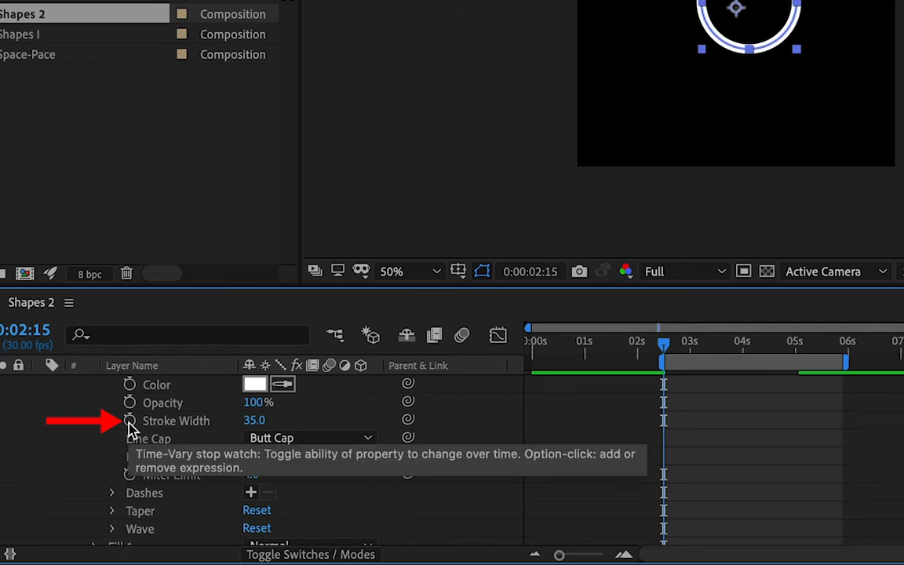
click(130, 423)
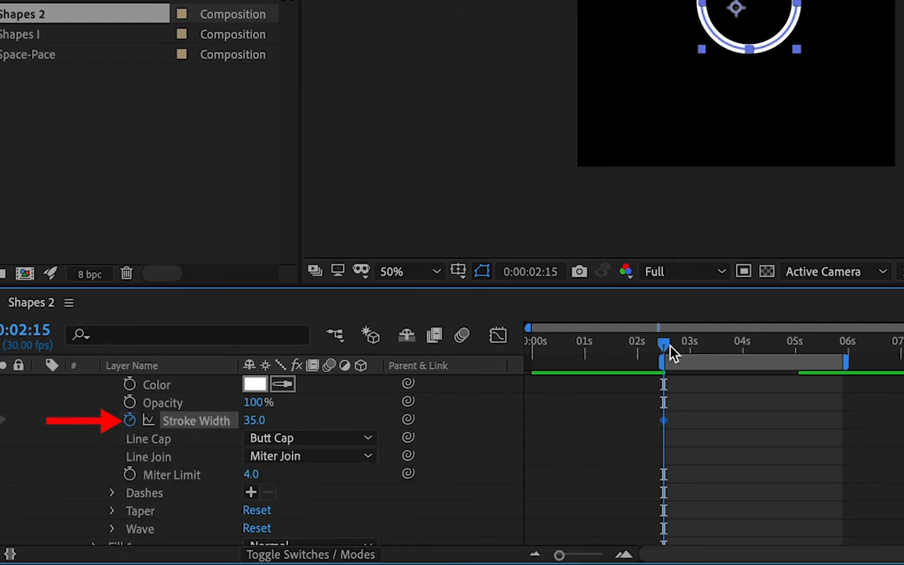
- Keyframe Ellipse 1's stroke width to 0 at 0:00:02:25
drag(667, 346, 682, 347)
click(254, 421)
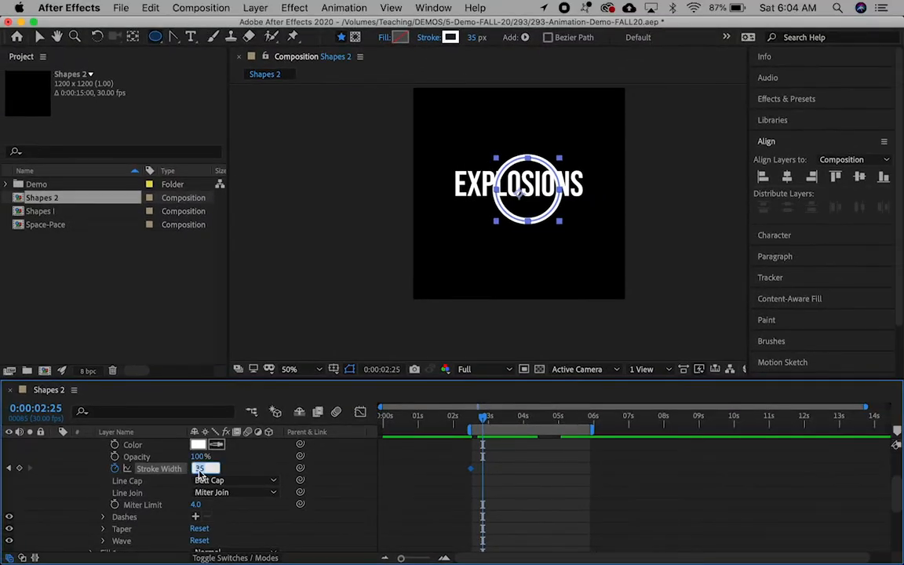
text(0)
key(Return)
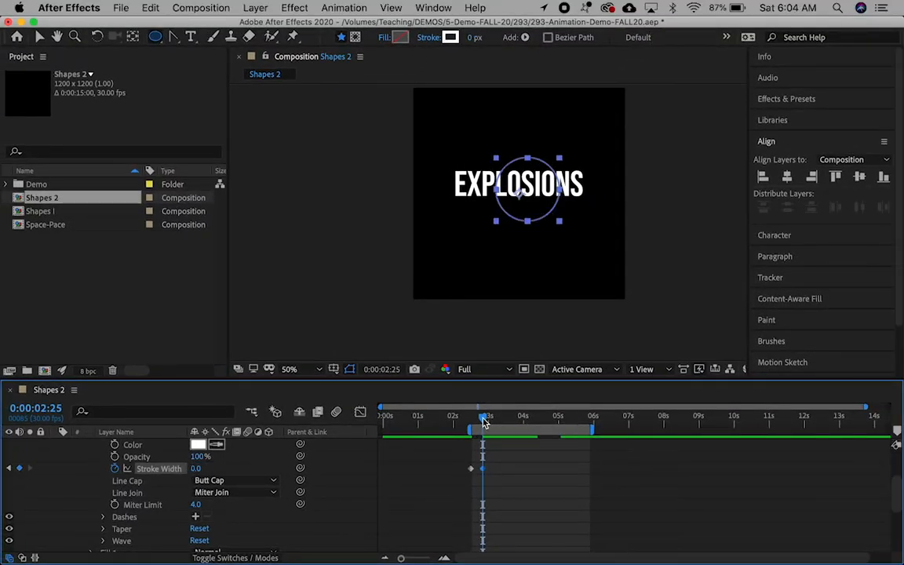
mouse_move(485, 422)
mouse_down()
mouse_move(470, 421)
mouse_move(483, 424)
mouse_up()
- Add a Scale keyframe to Ellipse 1's own transform at 0:00:02:25 and list only the layer's keyframed properties
scroll(221, 524, down, 5)
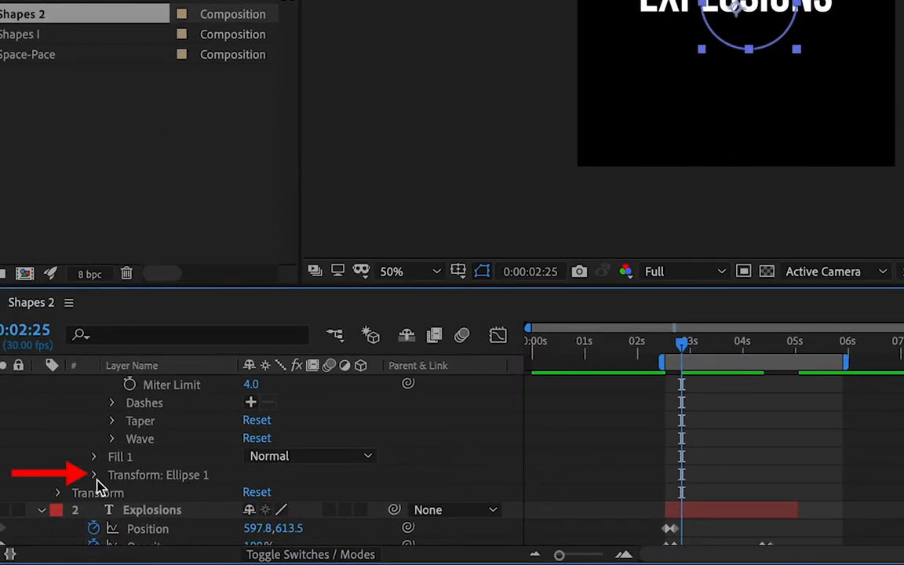
click(95, 476)
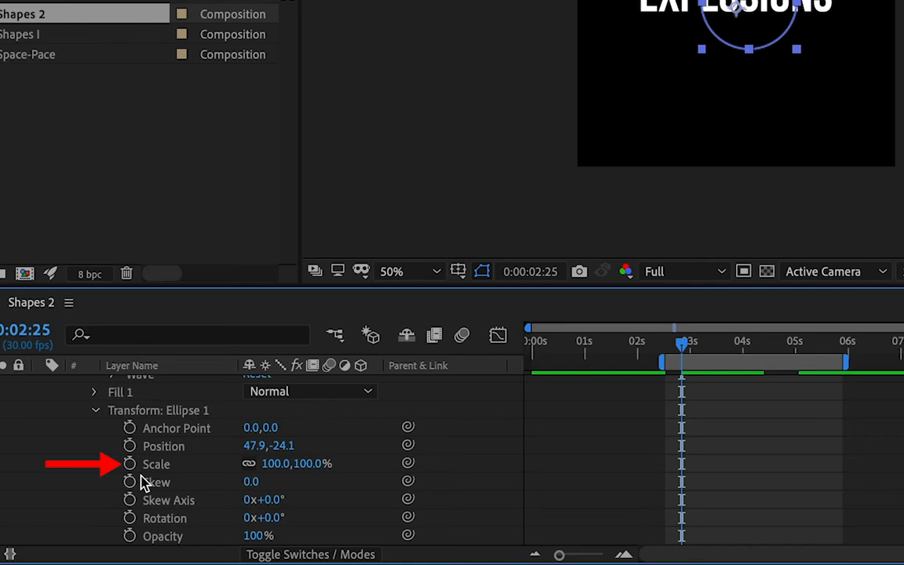
click(130, 463)
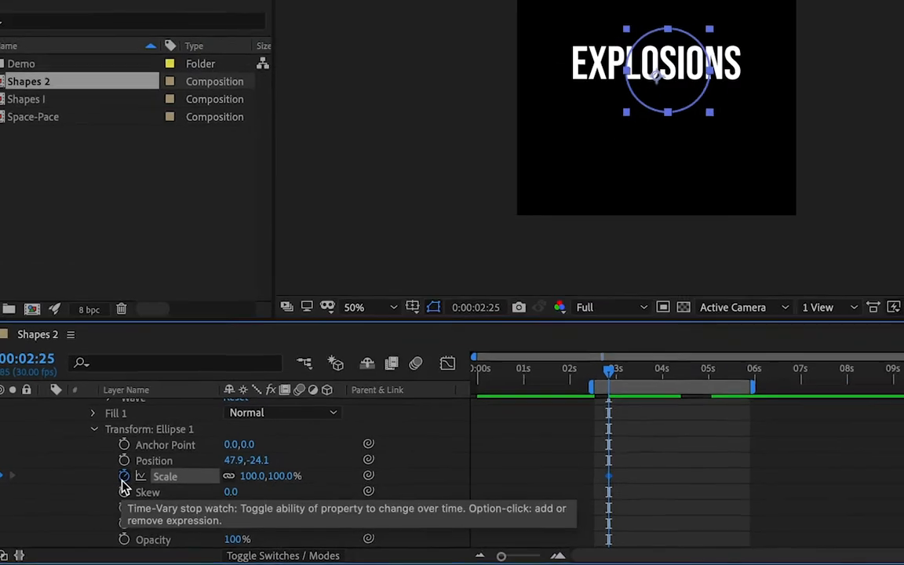
key(u)
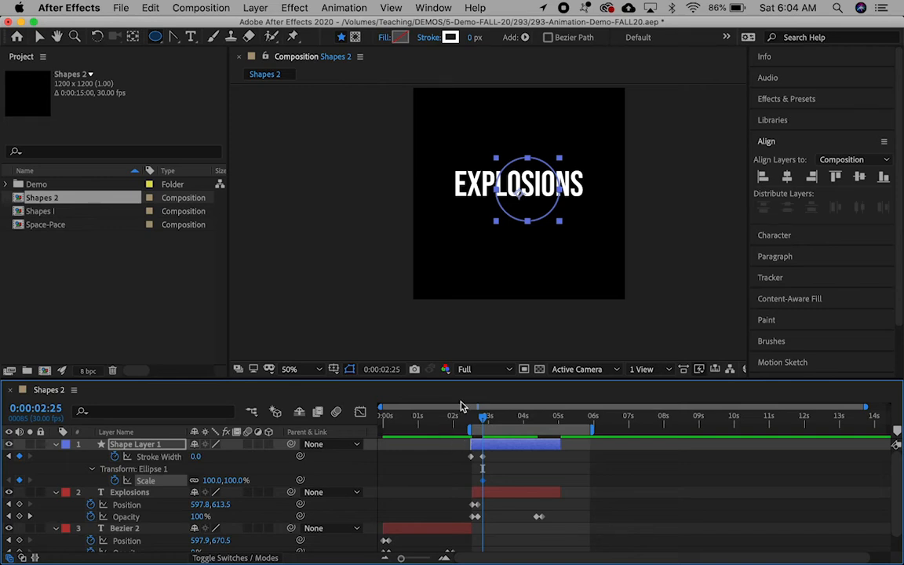
- Keyframe Ellipse 1's scale at 0% at 0:00:02:15 and preview the circle burst
click(8, 457)
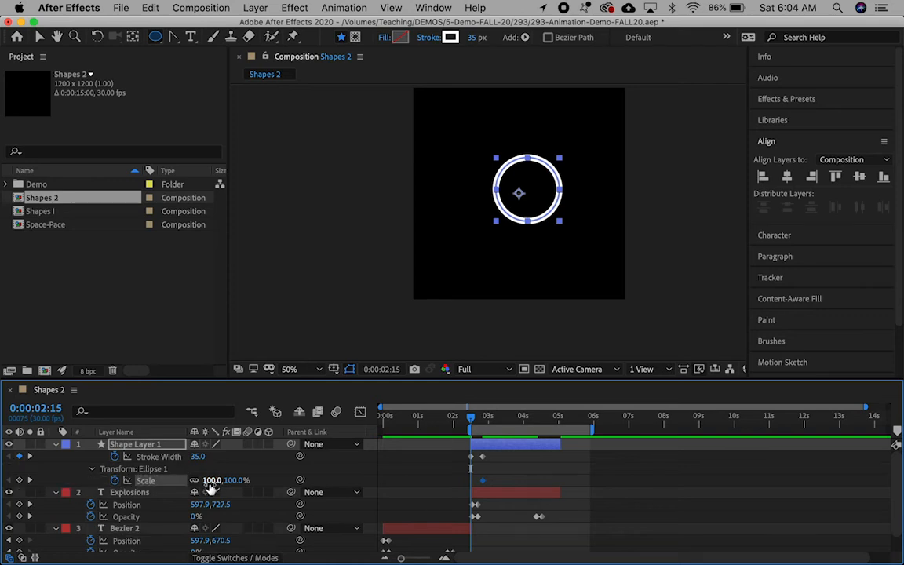
click(212, 481)
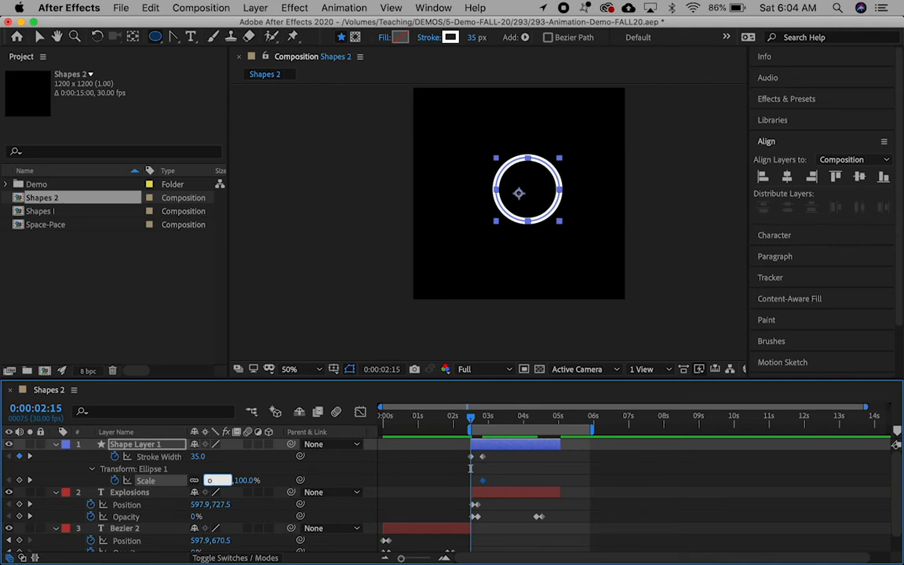
key(Return)
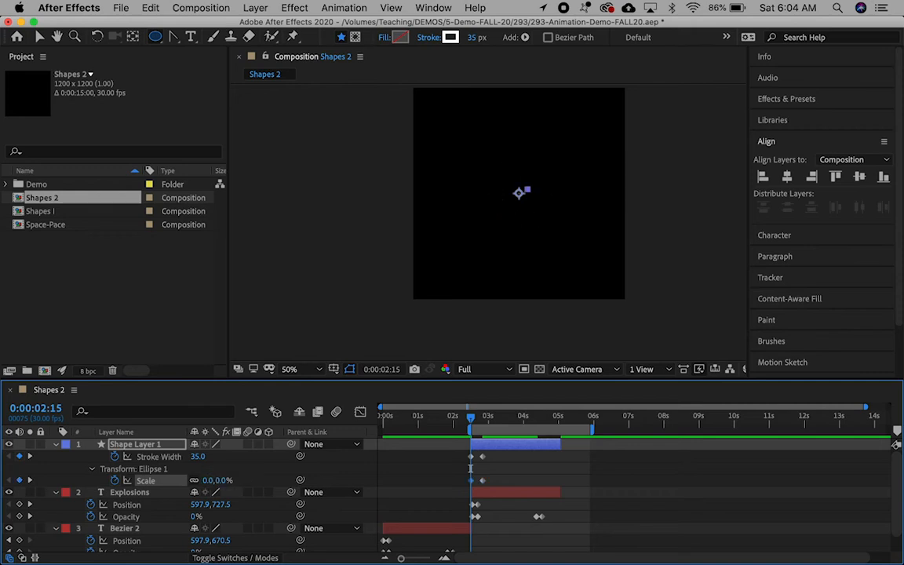
key(space)
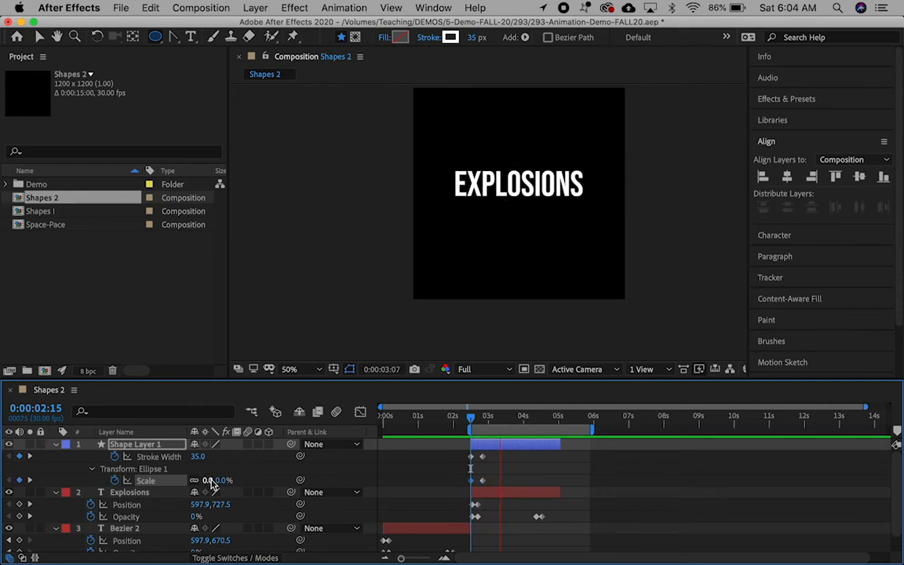
key(space)
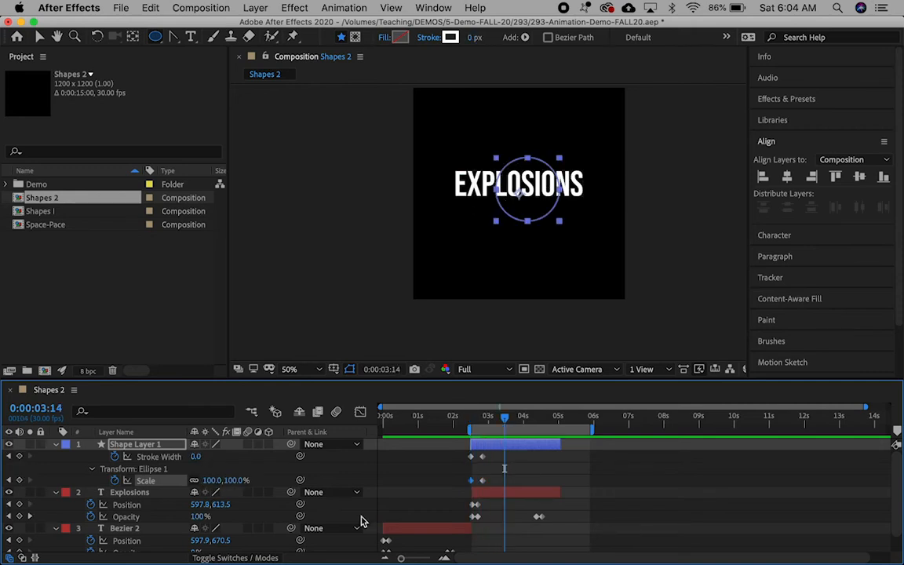
- Hide the Explosions text layer, end the work area at 0:00:03:14 and preview the circle on its own
click(9, 492)
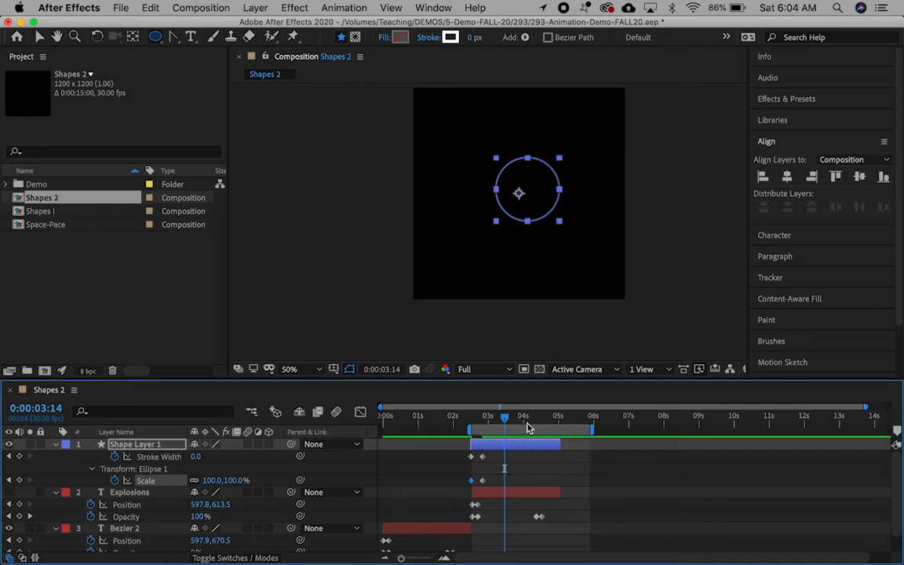
key(n)
key(space)
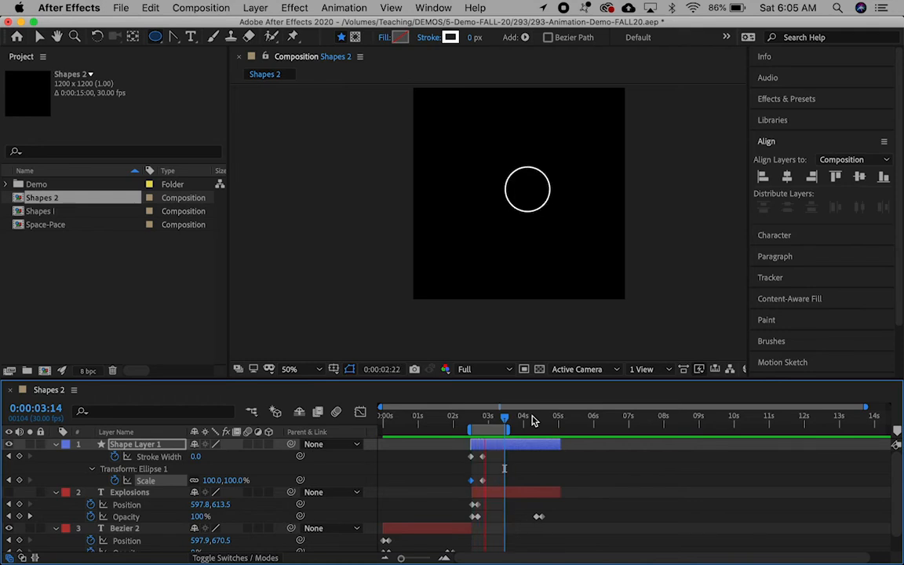
key(space)
- Trim the end of Shape Layer 1 to 0:00:03:00
drag(505, 417, 487, 417)
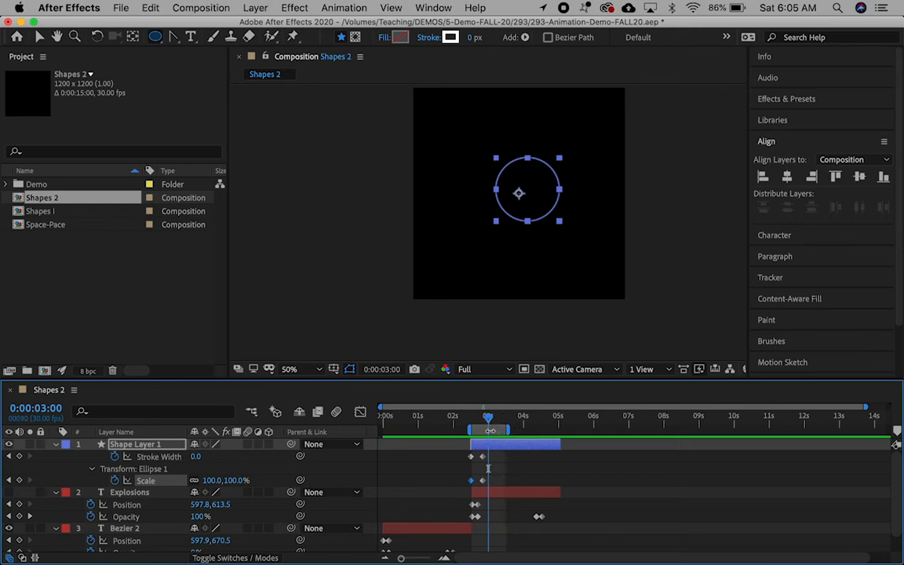
click(498, 447)
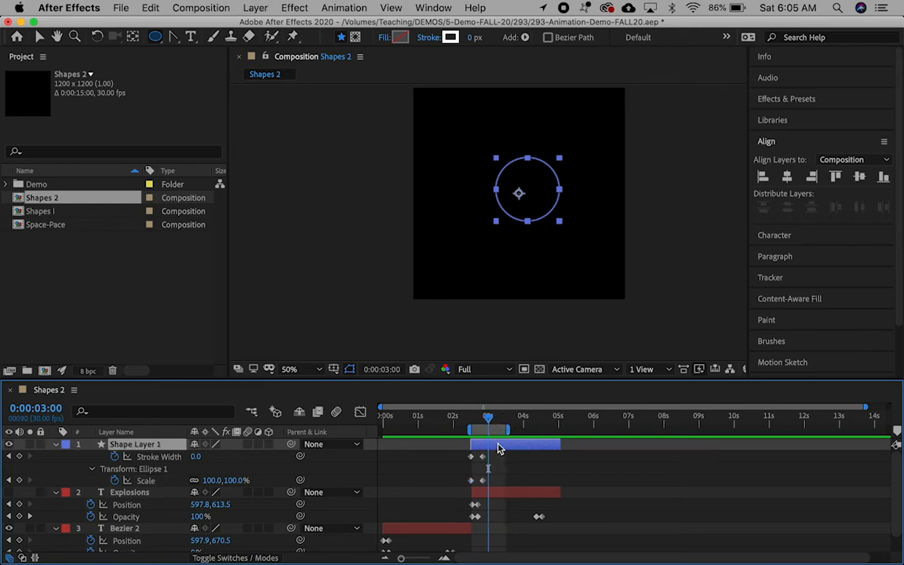
key(alt+bracketright)
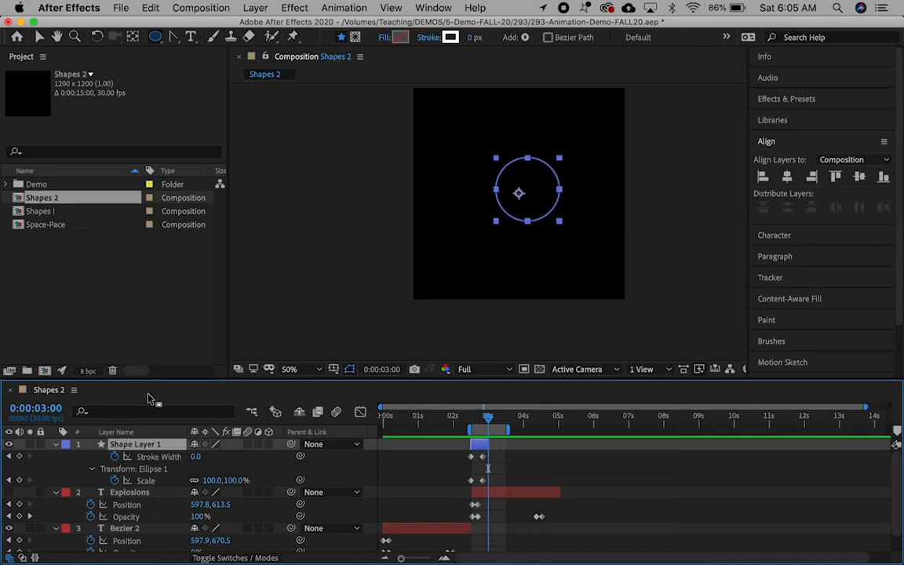
- Collapse Shape Layer 1's properties and duplicate the layer nine times, up to Shape Layer 10
click(57, 445)
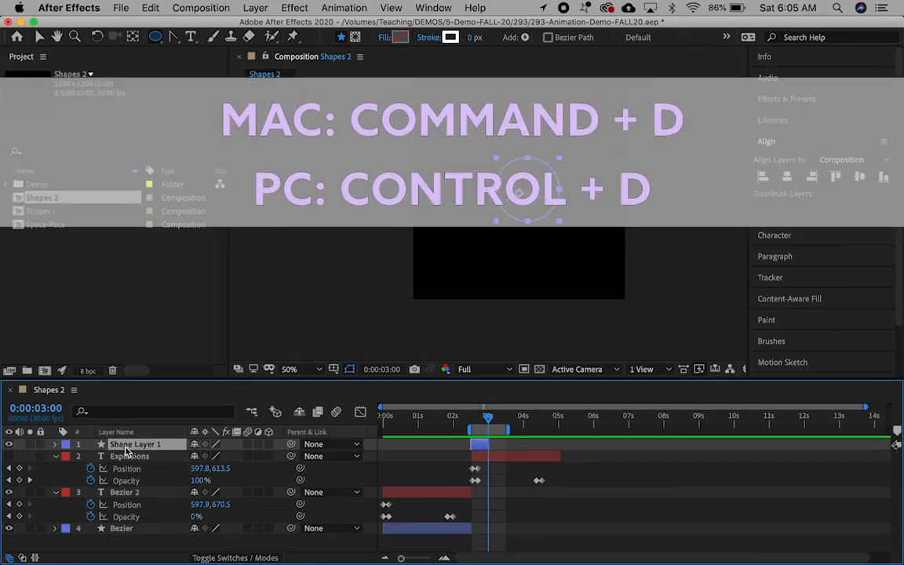
key(super+d)
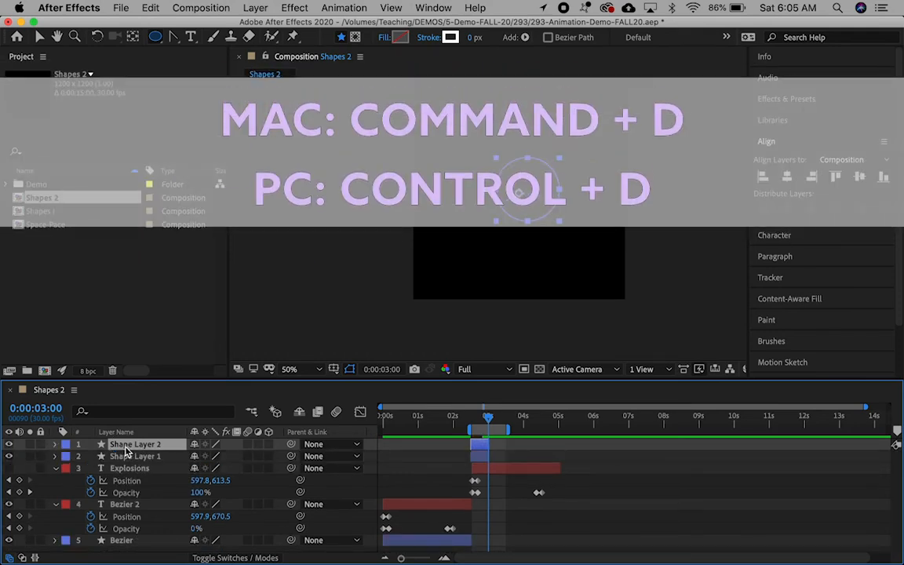
key(super+d)
key(super+d)
key(super+d)
key(super+d)
key(super+d)
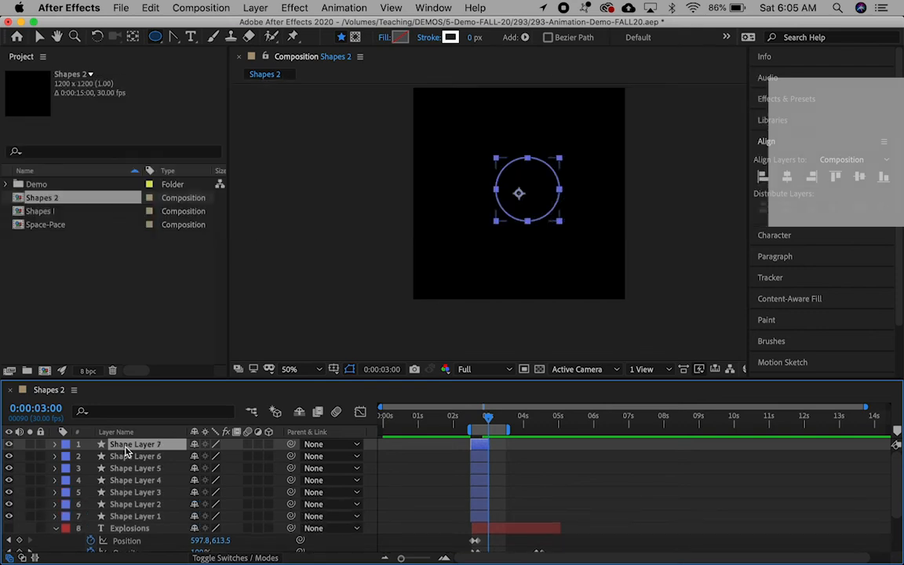
key(super+d)
key(super+d)
key(super+d)
- Stagger the ten shape layers in time, scattering their starts irregularly between about 2.4 and 3.3 seconds
scroll(459, 550, up, 1)
scroll(459, 549, right, 2)
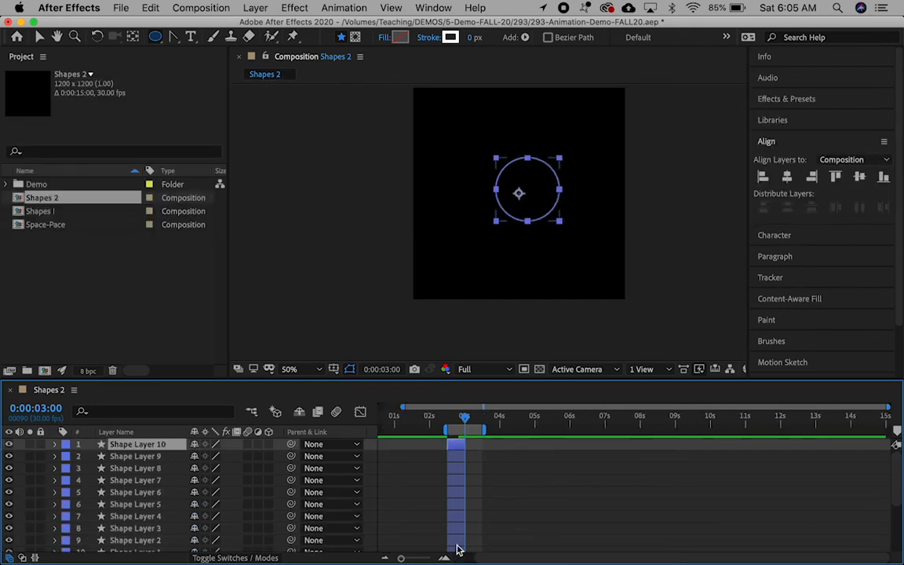
scroll(459, 550, down, 2)
scroll(459, 549, up, 2)
drag(458, 449, 464, 493)
drag(452, 505, 466, 530)
drag(456, 540, 478, 528)
scroll(457, 514, down, 2)
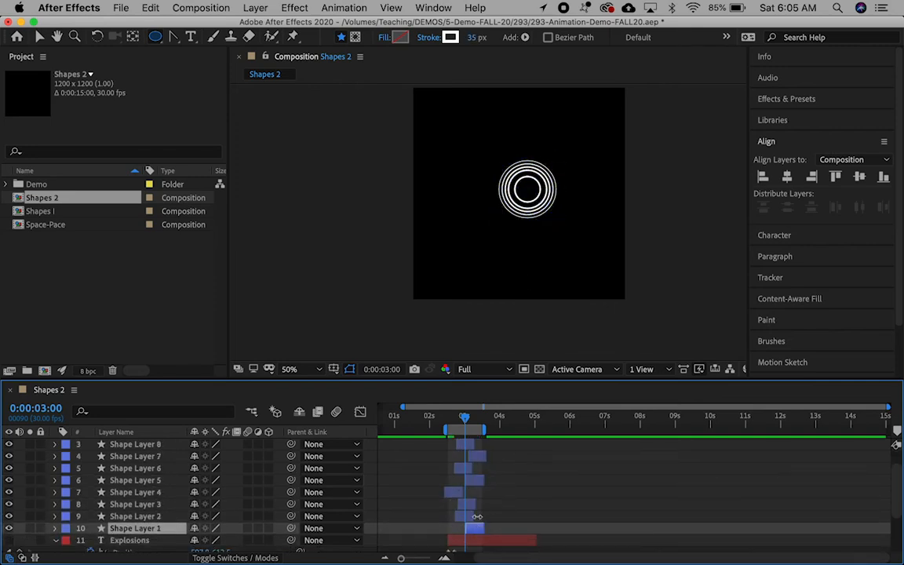
- At 0:00:03:00, move four of the stacked circles to the composition's upper-left, upper-right, lower-right and lower-left areas
click(39, 37)
drag(528, 190, 558, 259)
drag(470, 518, 467, 517)
mouse_move(522, 187)
mouse_down()
mouse_move(569, 136)
mouse_move(577, 115)
mouse_up()
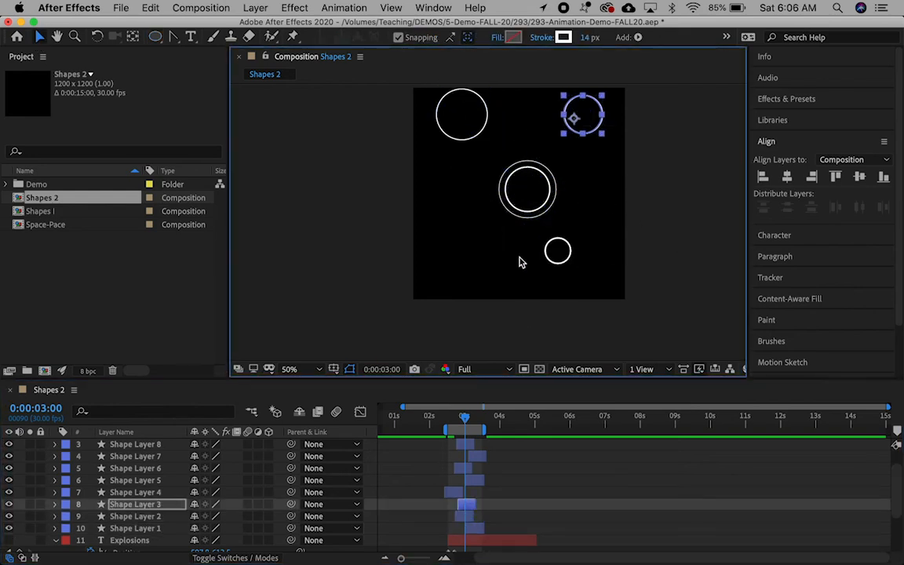
drag(527, 196, 458, 265)
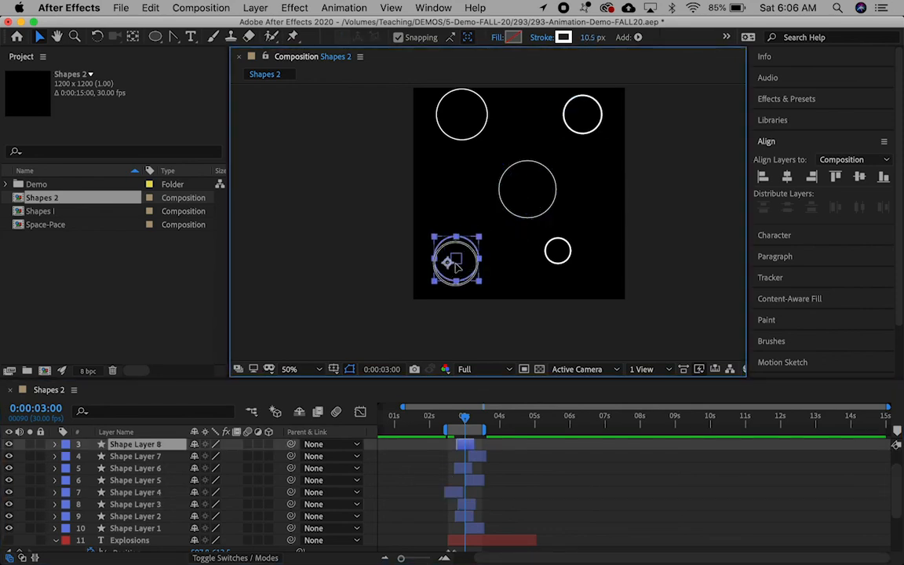
- Move the large circle remaining at the composition's centre to the middle of its left side
scroll(465, 473, up, 2)
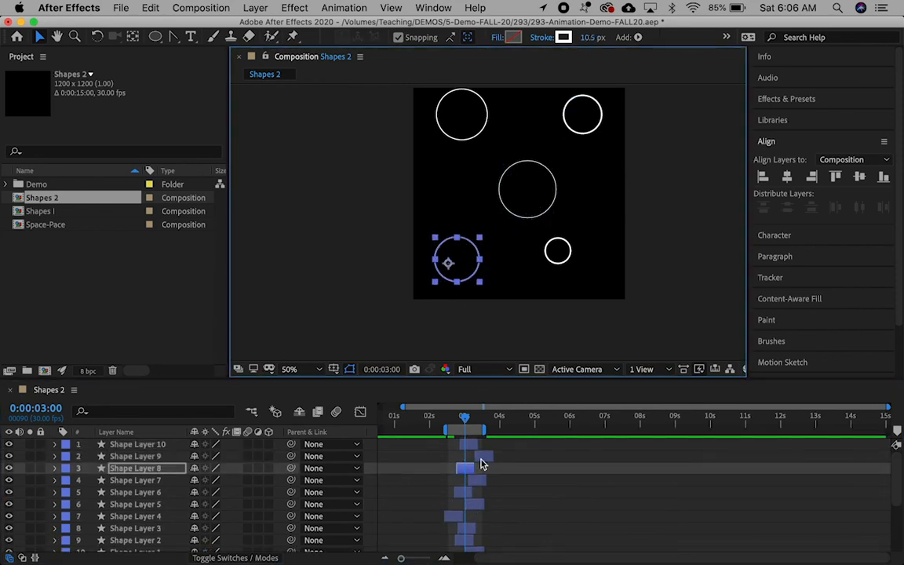
click(480, 458)
drag(518, 200, 513, 261)
click(476, 484)
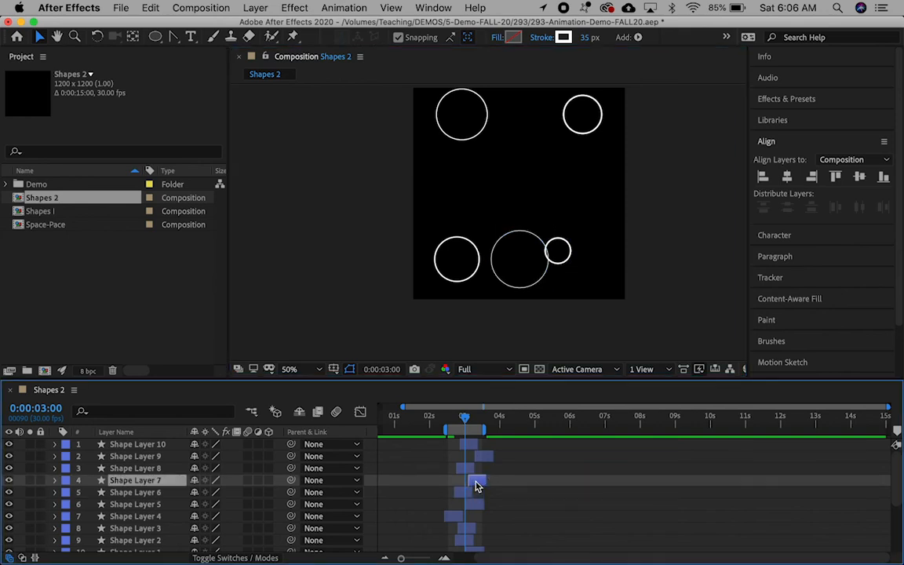
click(518, 223)
drag(518, 222, 463, 211)
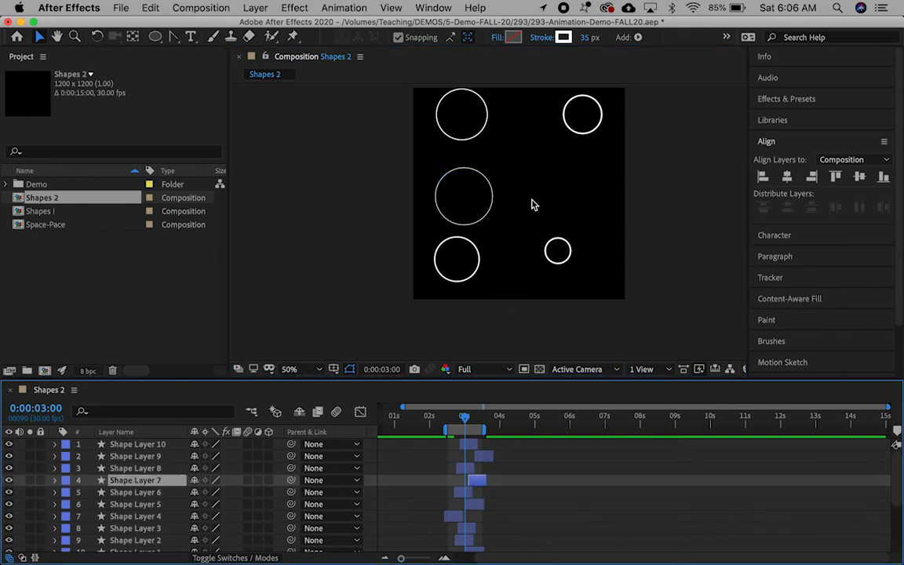
- At 0:00:03:08, move one centred circle to the composition's right side and Shape Layer 8's circle to the upper middle
click(571, 202)
drag(464, 416, 474, 416)
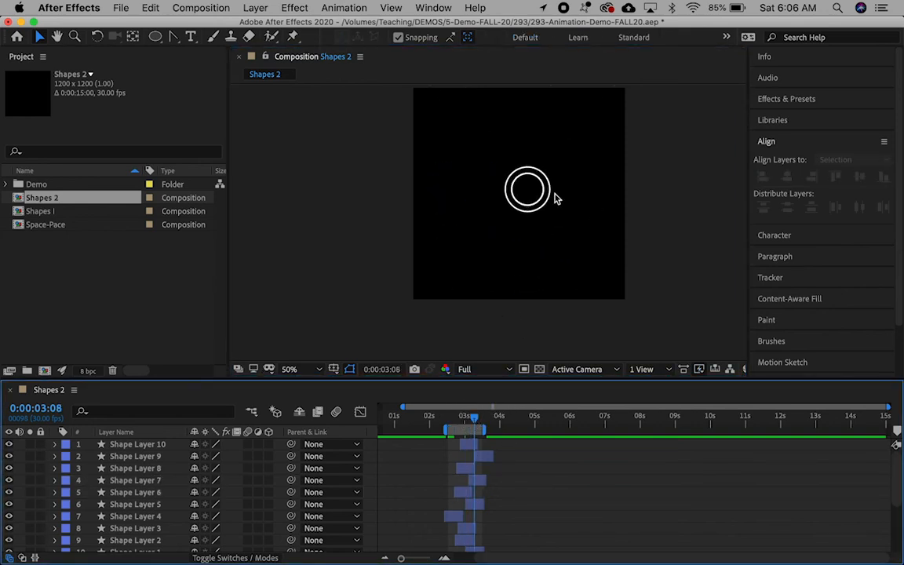
click(577, 219)
click(577, 219)
drag(576, 219, 448, 266)
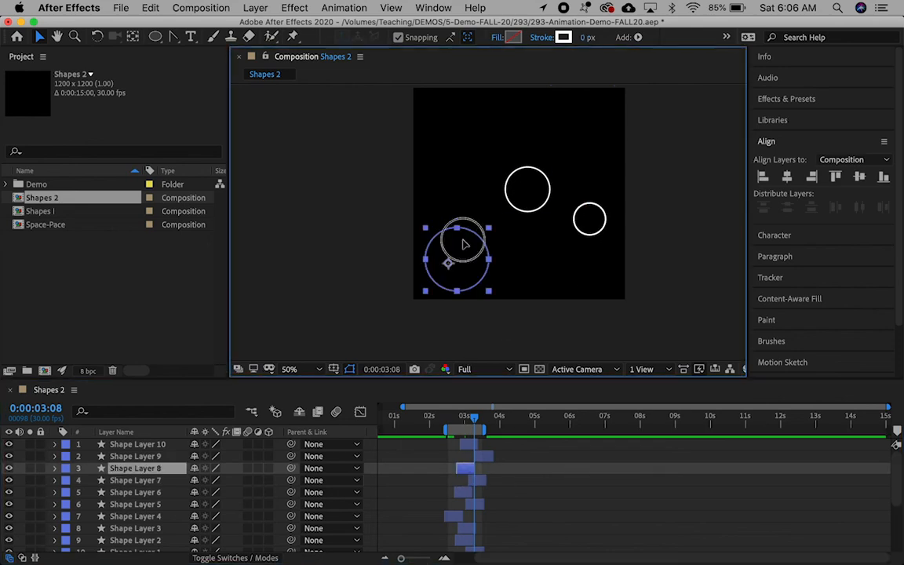
drag(493, 168, 530, 125)
- Spread the remaining centred circles, placing Shape Layer 5 at the upper left and another at the lower middle, and scrub through the burst
click(479, 456)
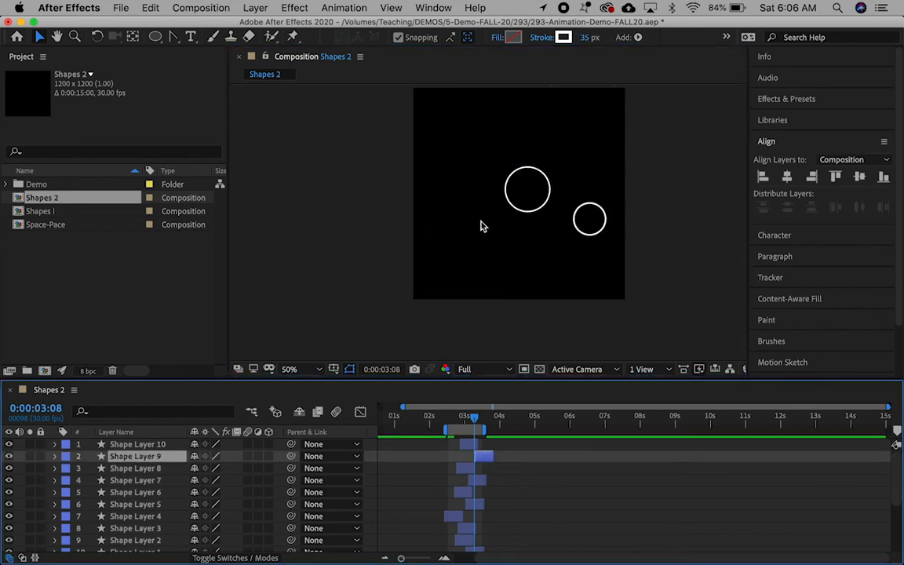
drag(475, 417, 499, 419)
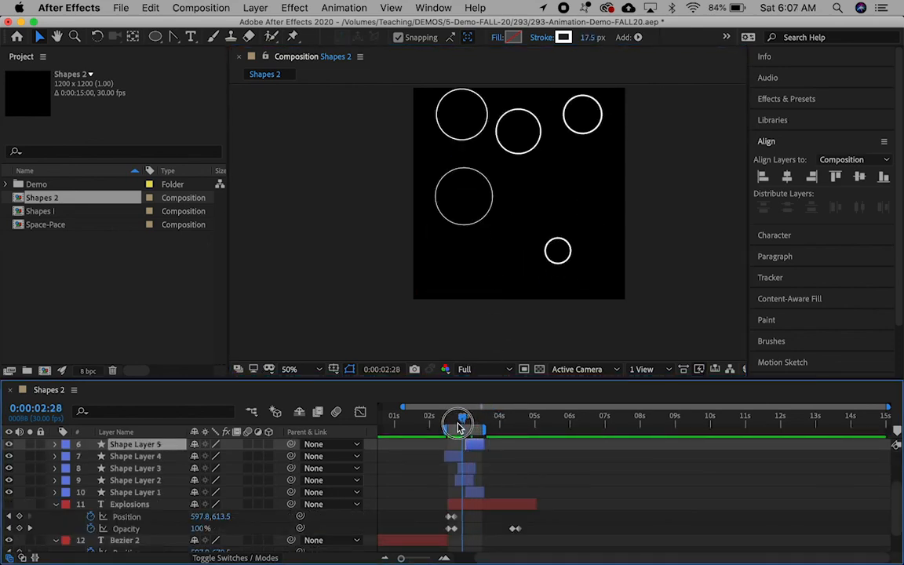
drag(459, 427, 476, 442)
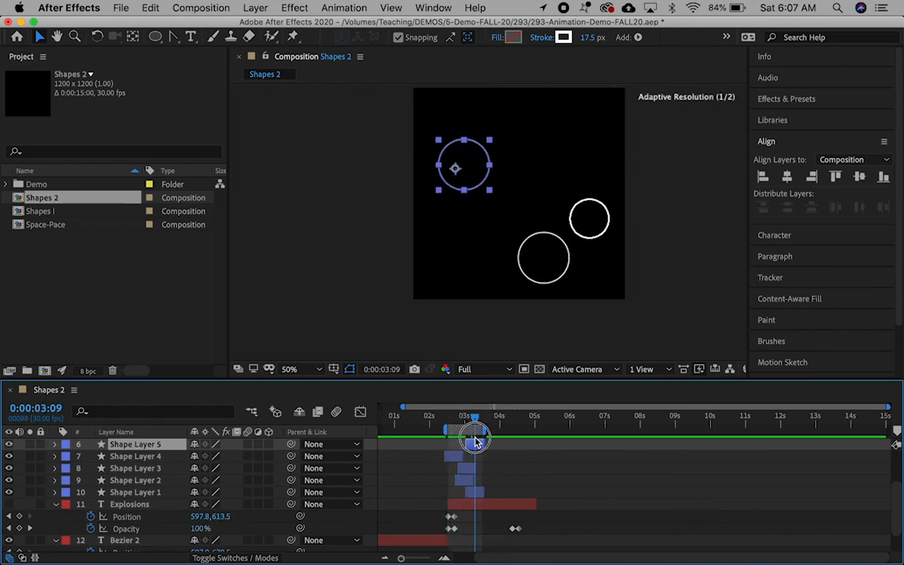
- Show the Explosions text layer again and preview it together with the scattered circle bursts
click(9, 505)
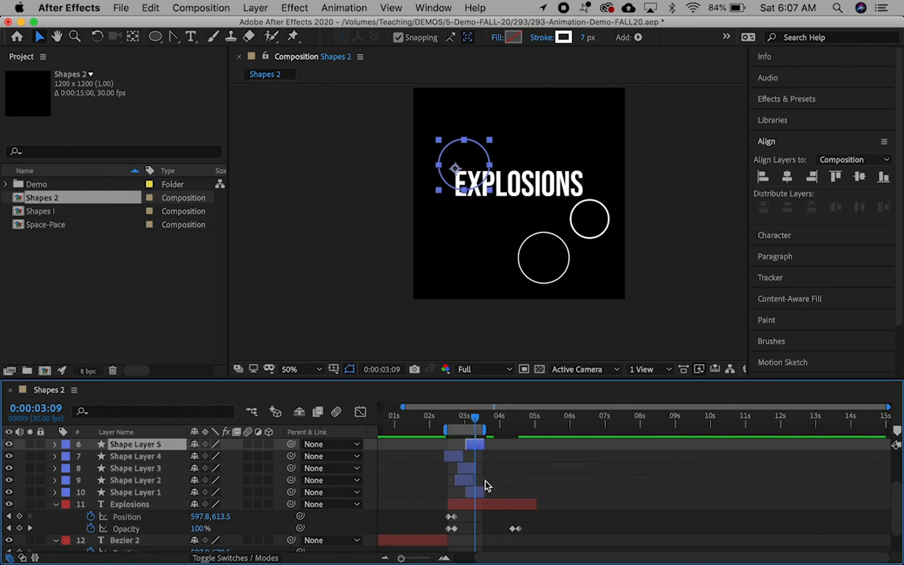
click(454, 424)
key(space)
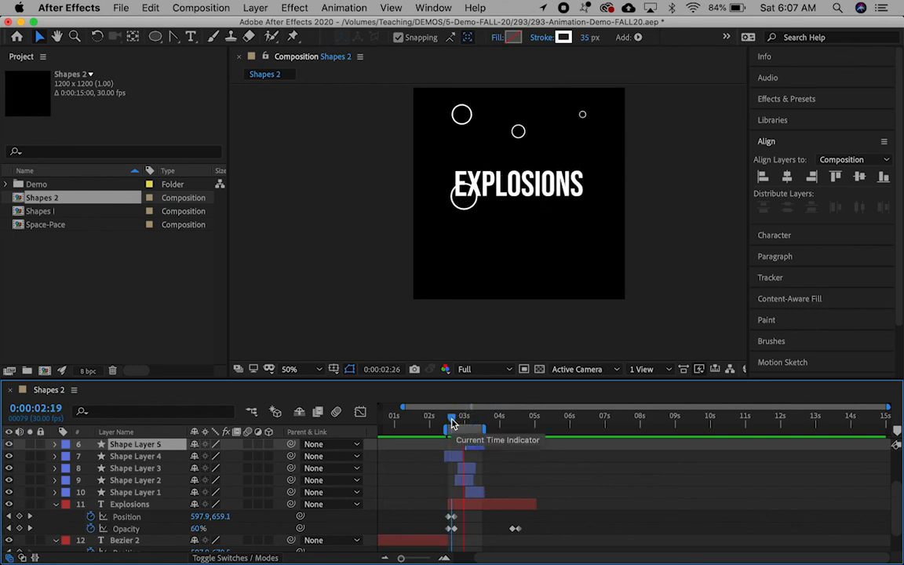